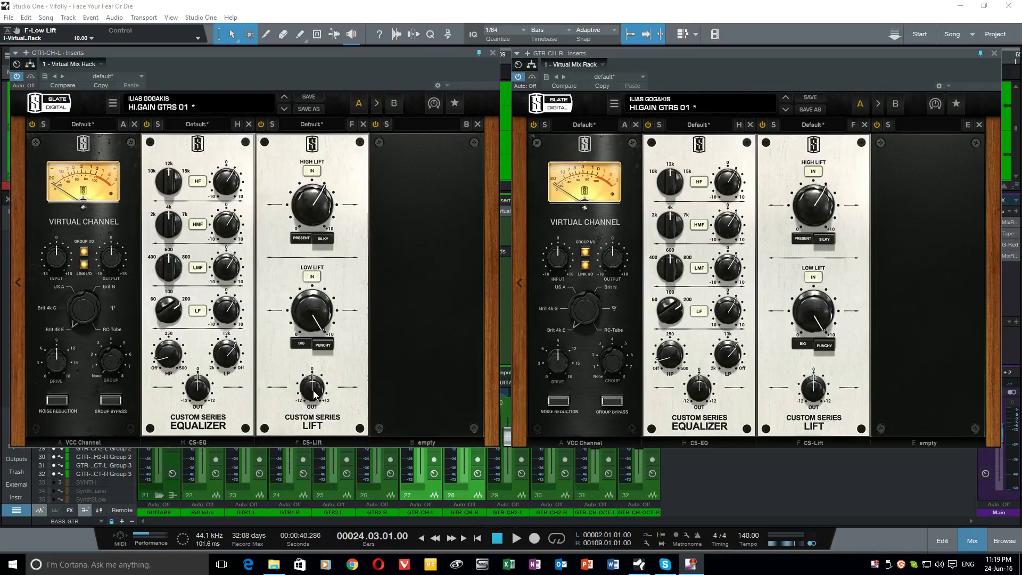
- Add the FG-Bomber module to the empty fourth slot of both the GTR-CH-L and GTR-CH-R racks and hide the module browsers
left_click(17, 282)
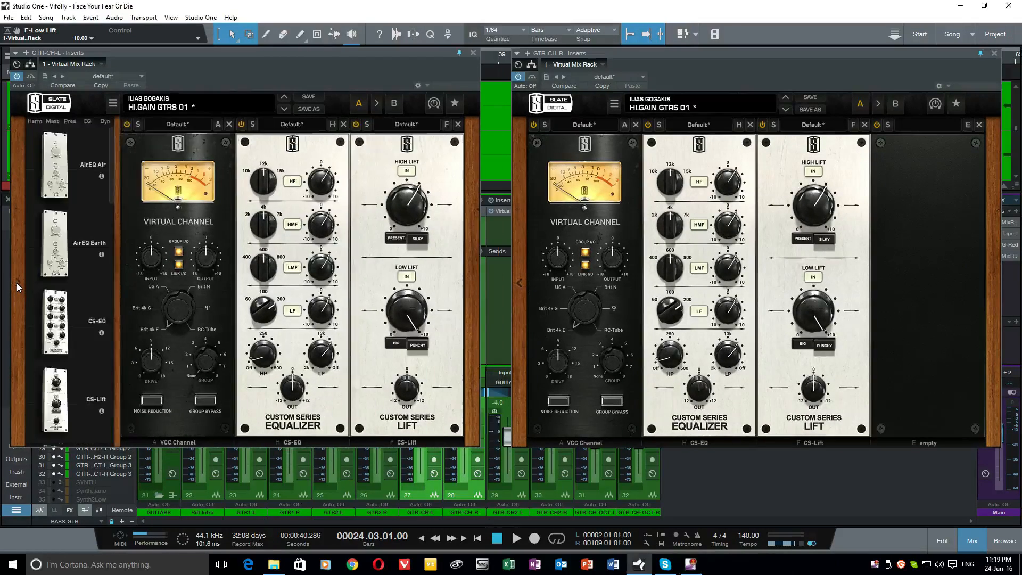
left_click(519, 280)
left_click(607, 122)
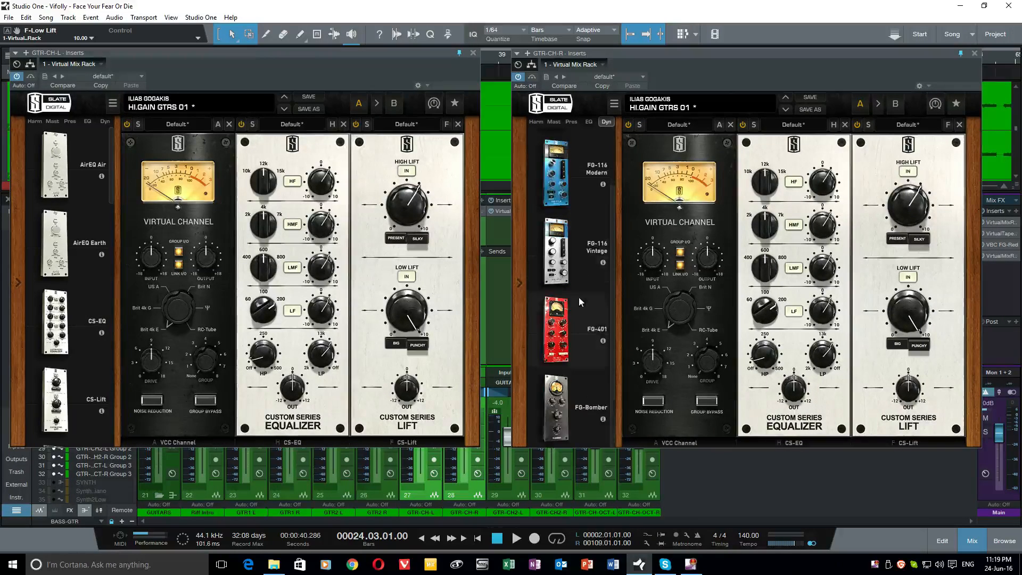
double_click(558, 394)
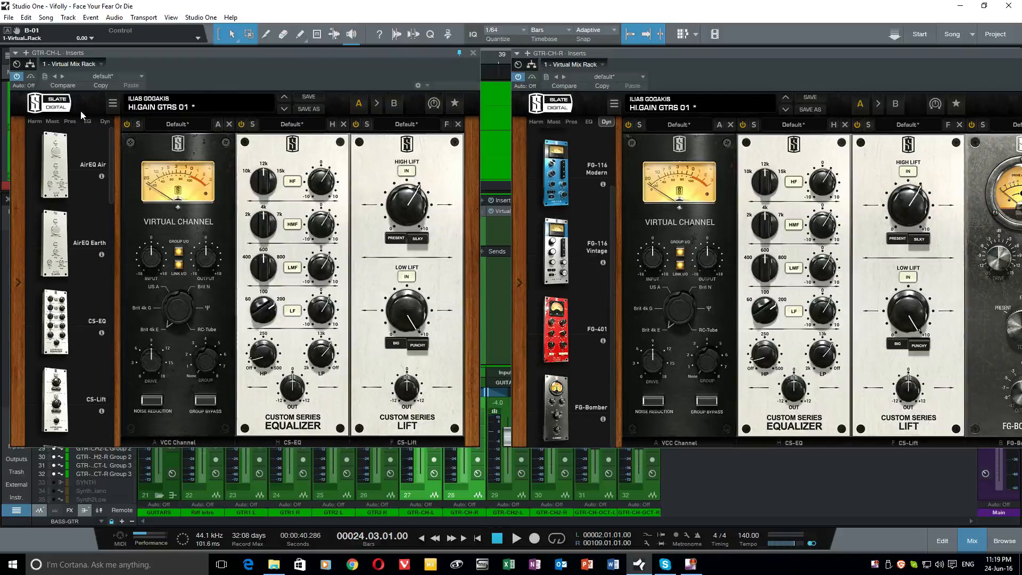
left_click(106, 121)
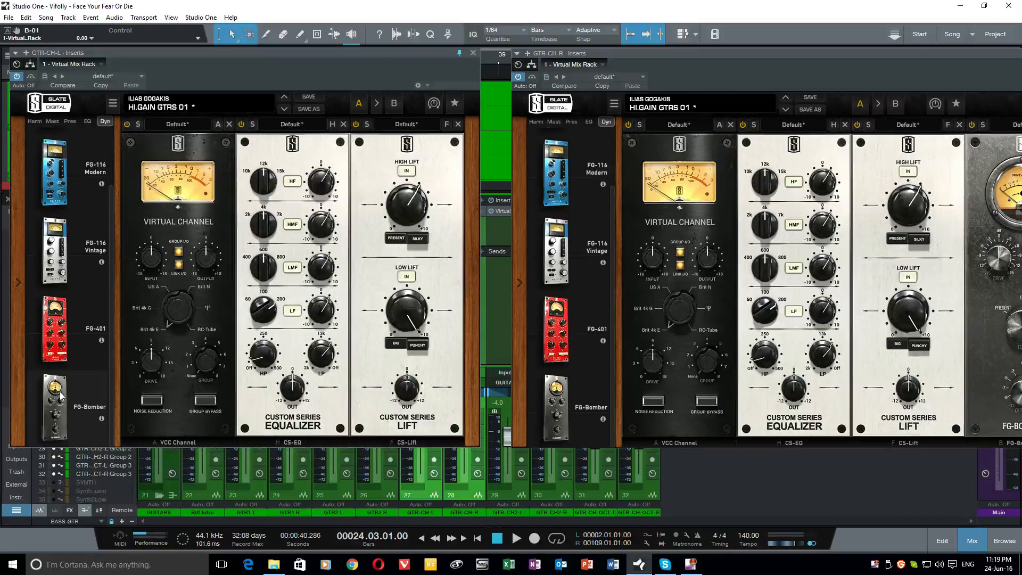
double_click(60, 396)
left_click(18, 282)
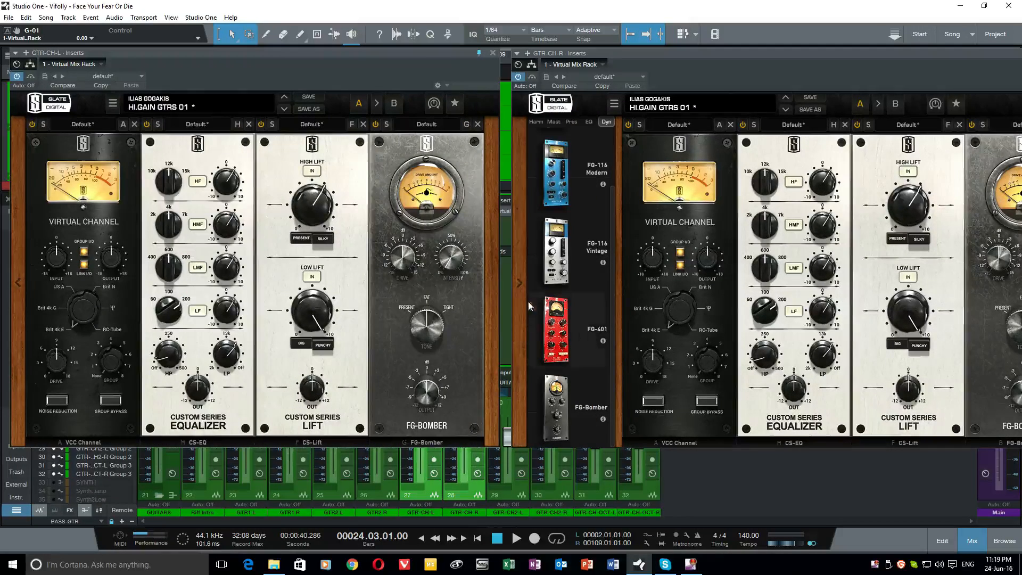
left_click(518, 282)
- Bypass the FG-Bomber in both racks and audition the guitar section without it
left_click(376, 124)
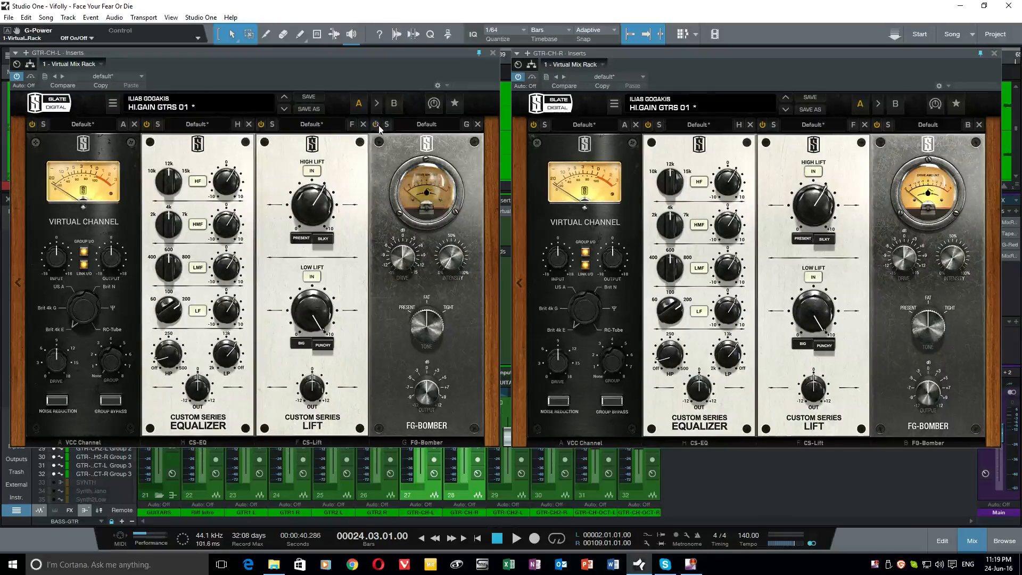
left_click(877, 125)
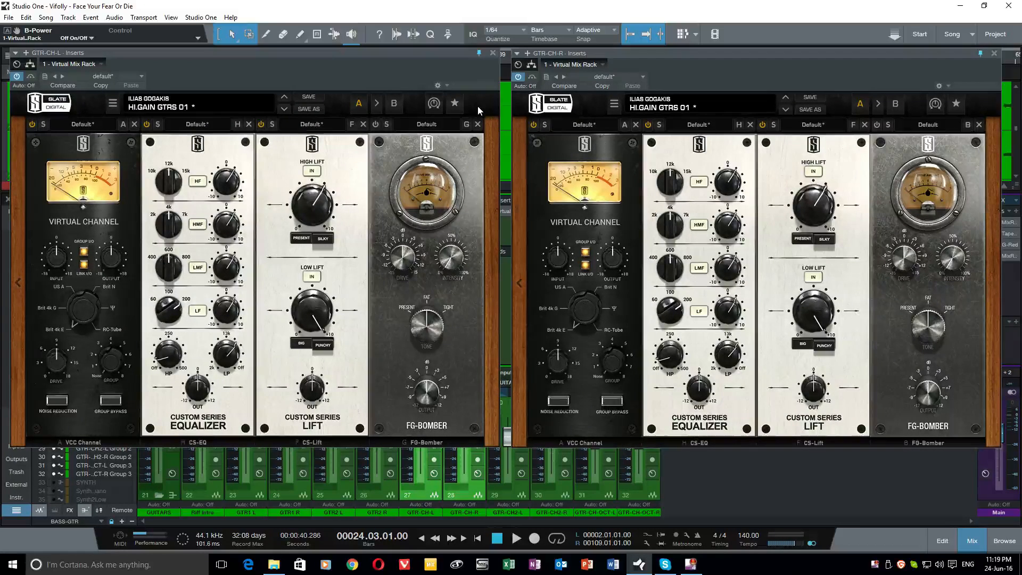
key("space")
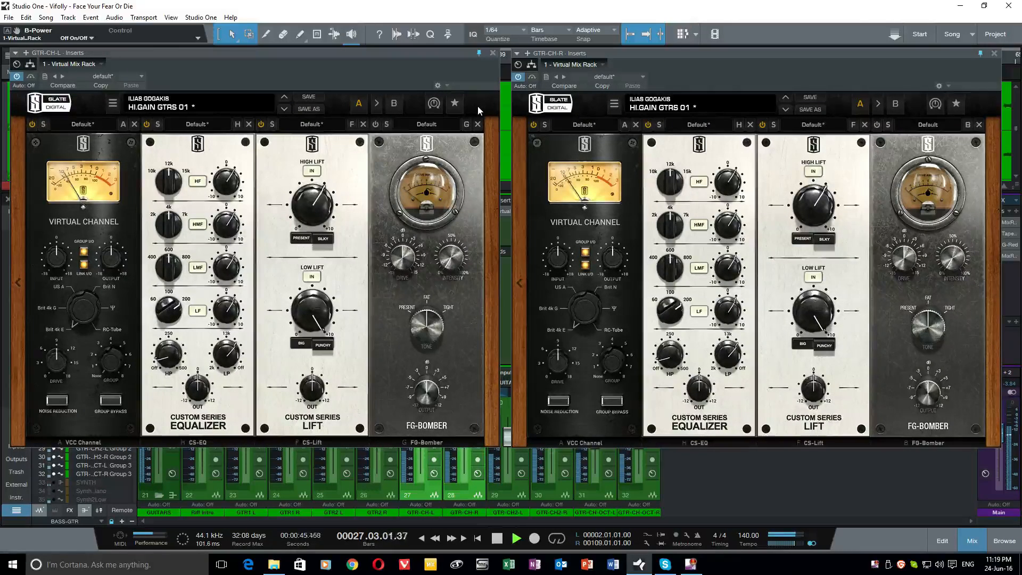
key("space")
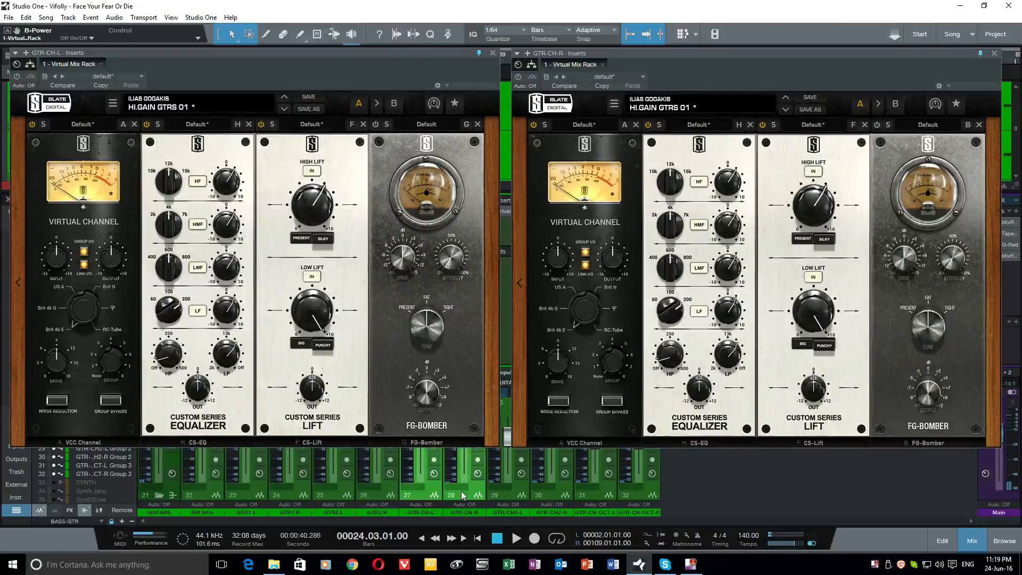
- Audition the guitars with both Virtual Mix Racks bypassed, then re-enable both racks and play the section again
key("space")
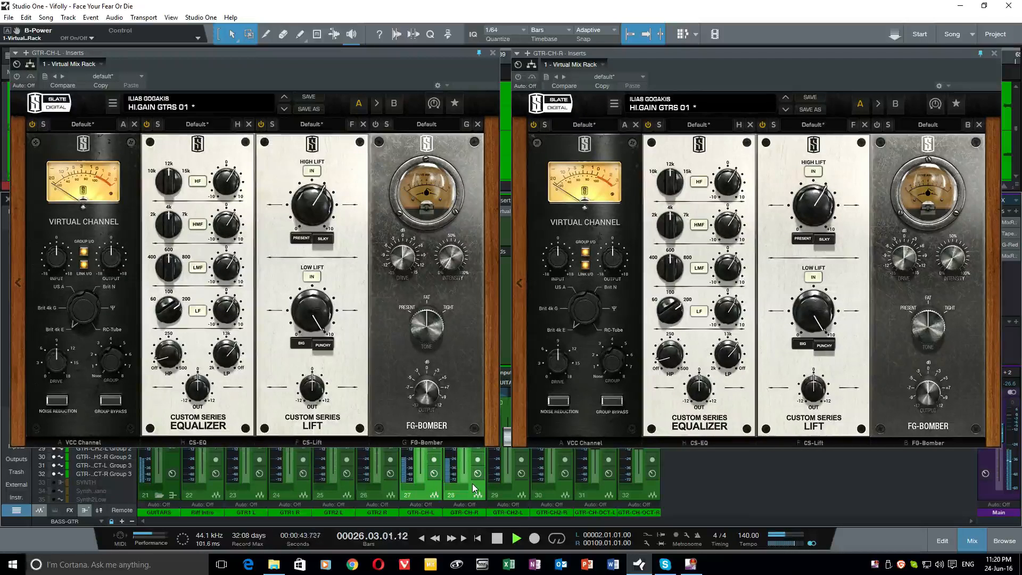
key("space")
left_click(16, 77)
key("space")
left_click(518, 76)
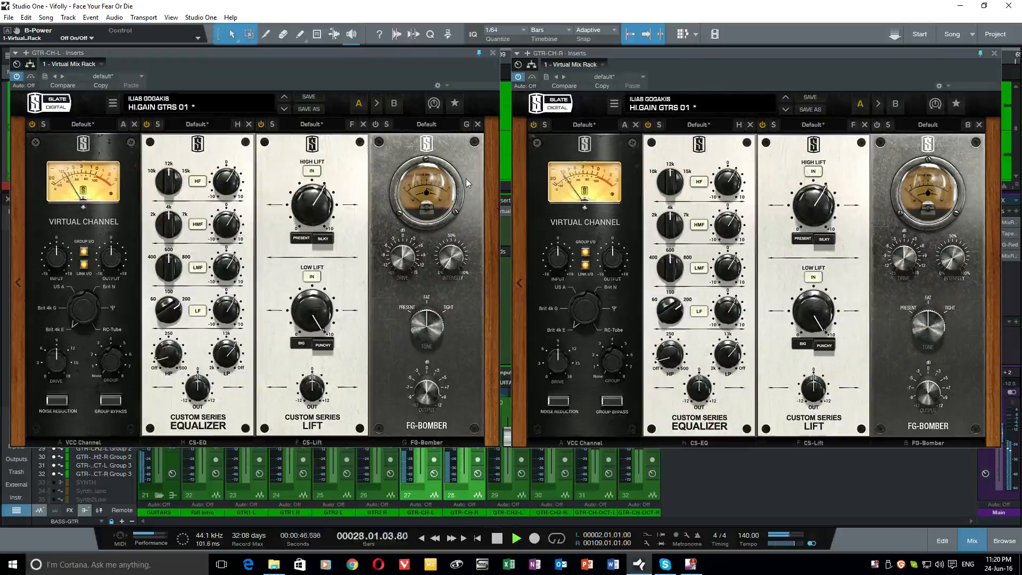
key("space")
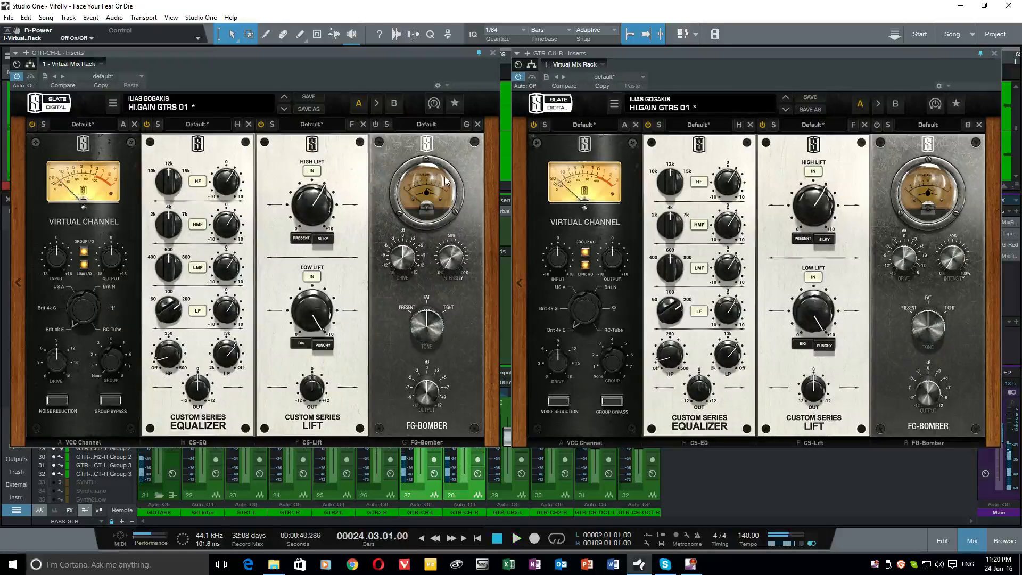
- Switch on the FG-Bomber in both racks and set its Tone to Present on each
left_click(375, 124)
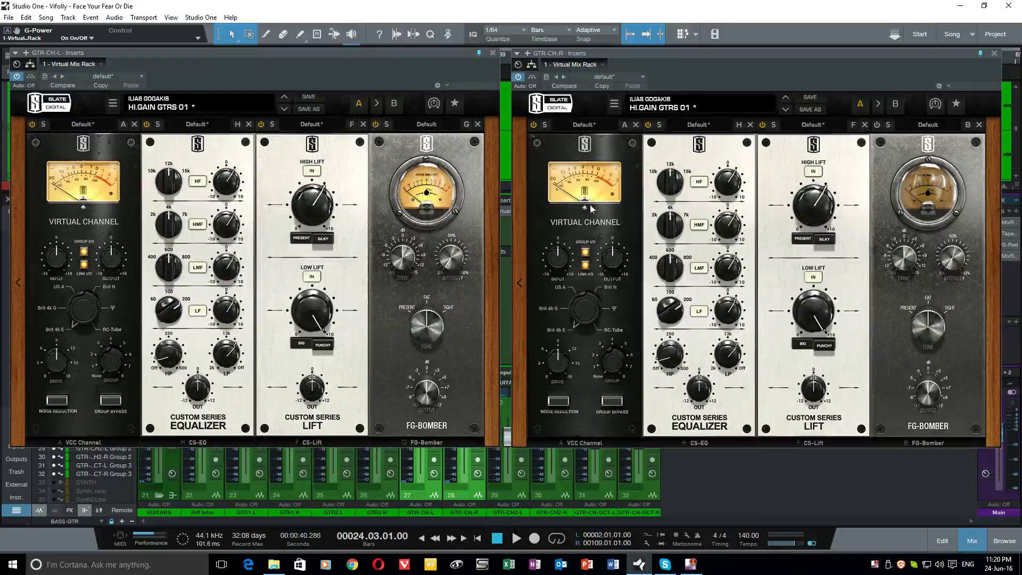
left_click(877, 126)
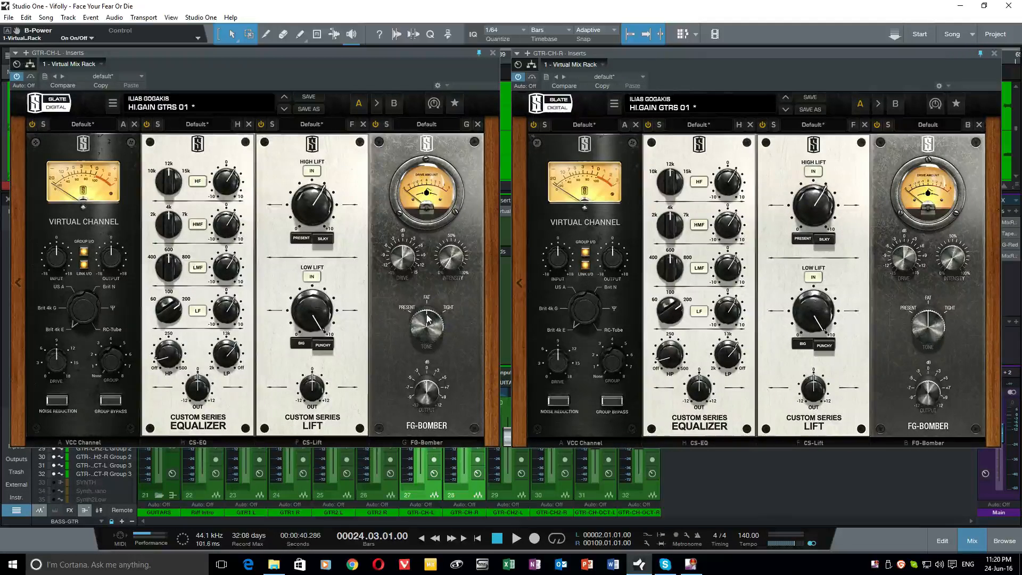
left_click_drag(935, 320, 918, 333)
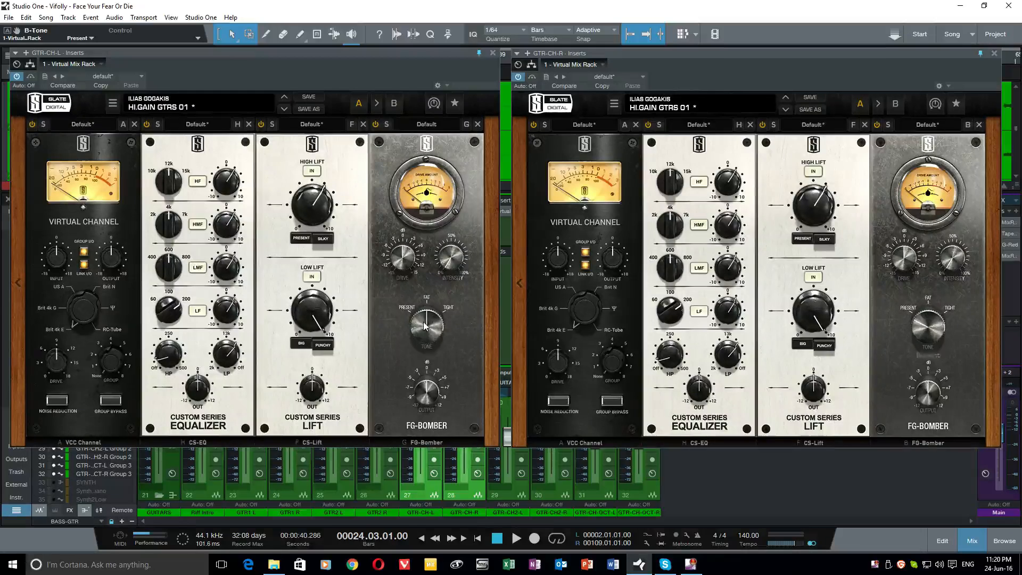
left_click_drag(427, 325, 424, 341)
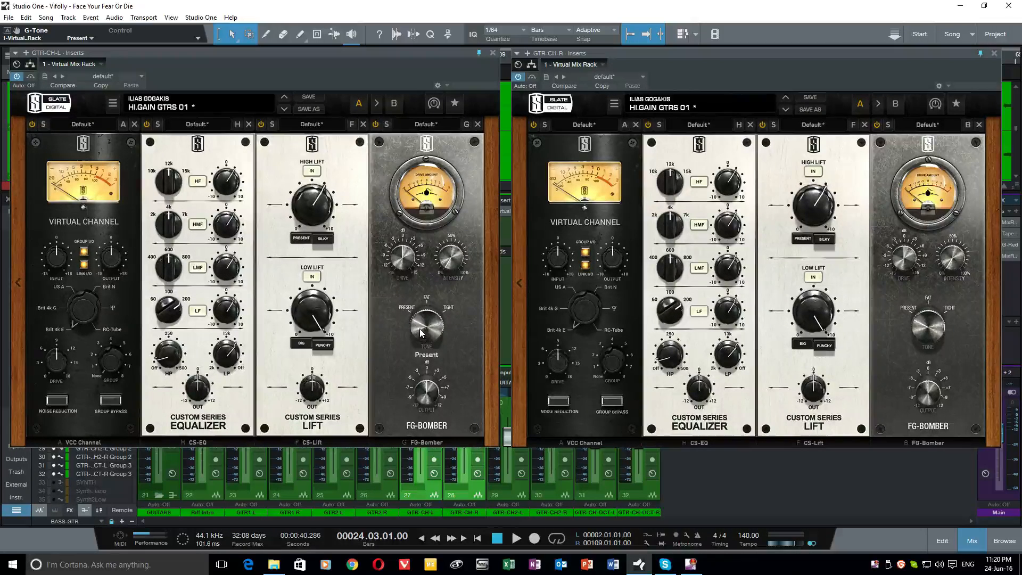
mouse_move(415, 319)
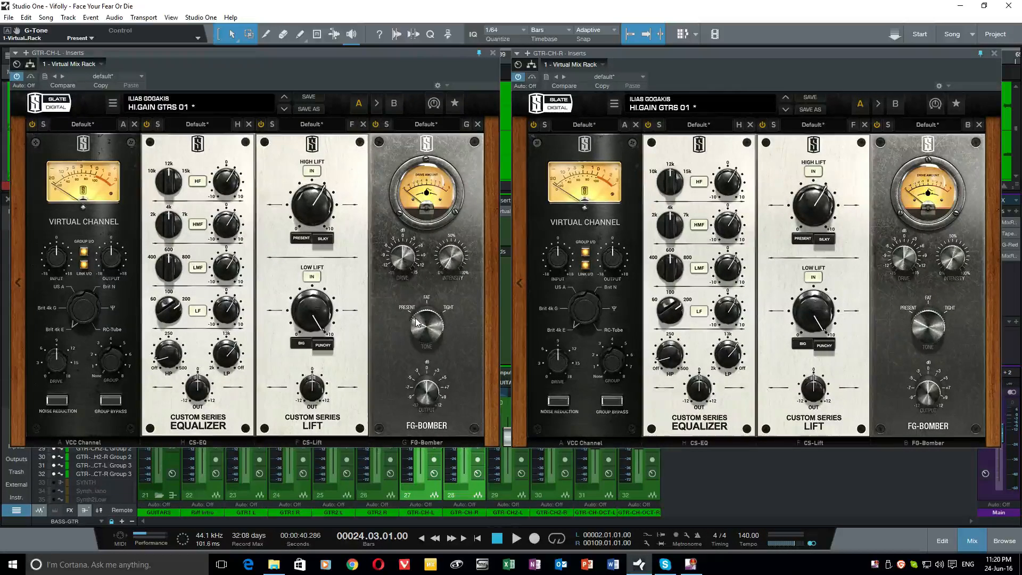
- Set the FG-Bomber's Drive to -9 dB in both the left and right guitar racks
mouse_move(393, 269)
left_click_drag(393, 269, 424, 296)
type("-9")
key("Return")
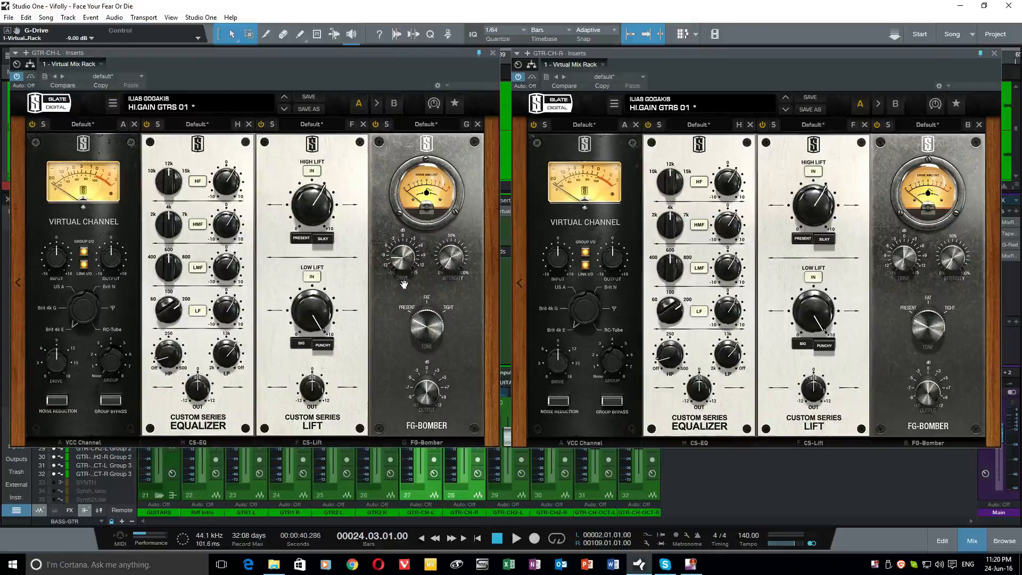
mouse_move(901, 267)
left_click(910, 287)
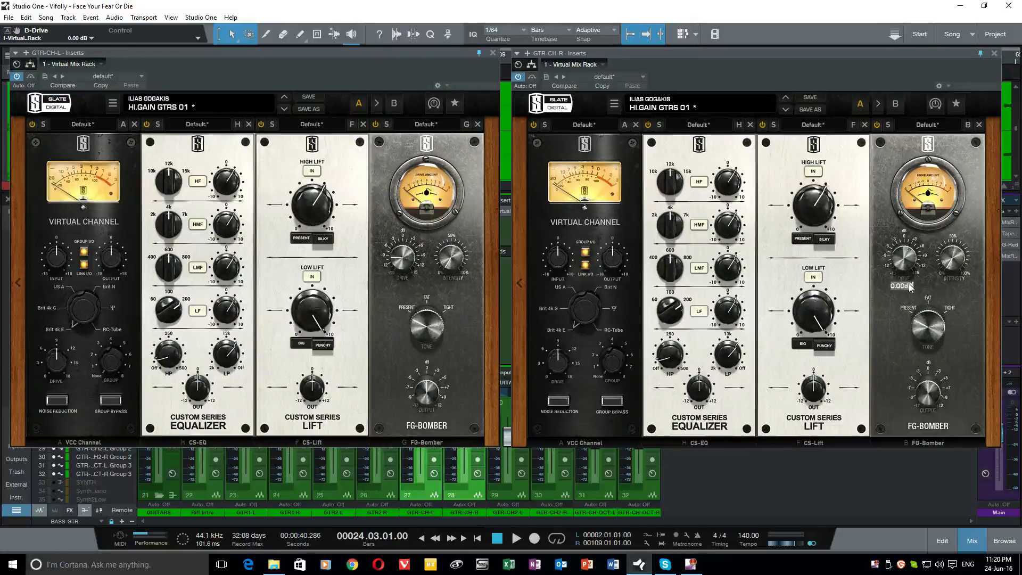
type("-9")
key("Return")
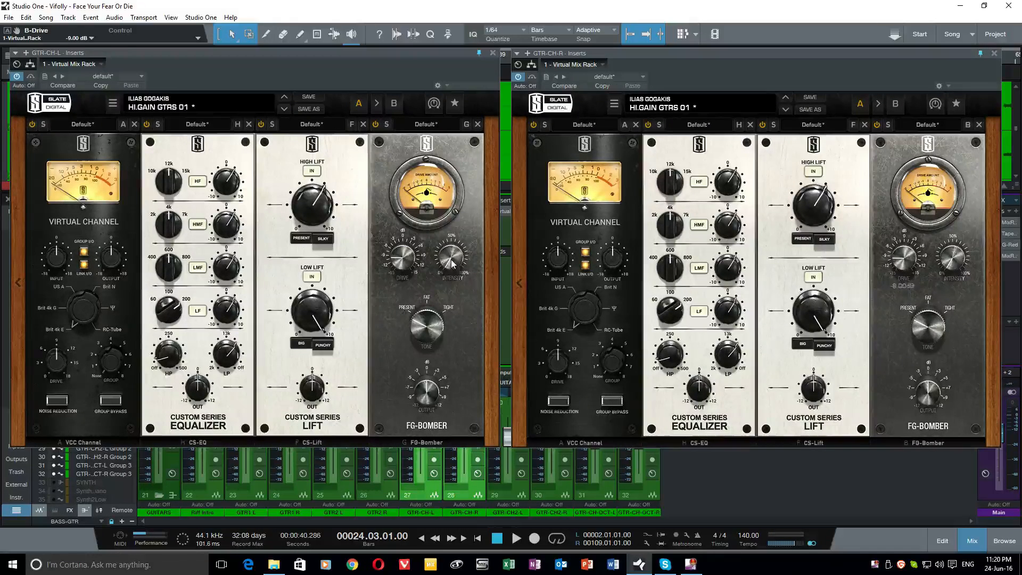
- Set the FG-Bomber's Intensity to 50% in both guitar racks
left_click_drag(454, 266, 462, 207)
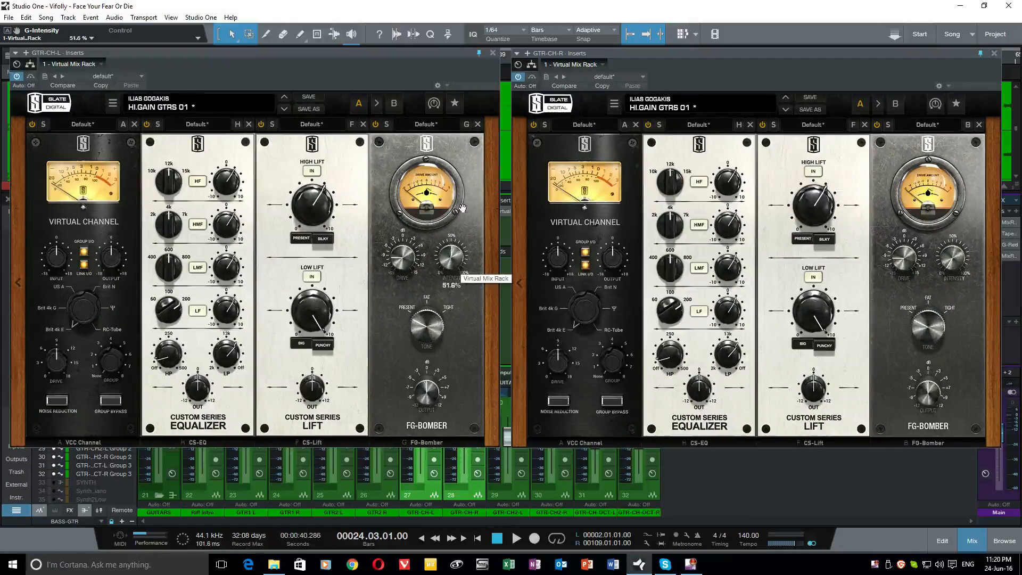
left_click(454, 284)
type("50")
key("Return")
left_click(953, 285)
type("50")
key("Return")
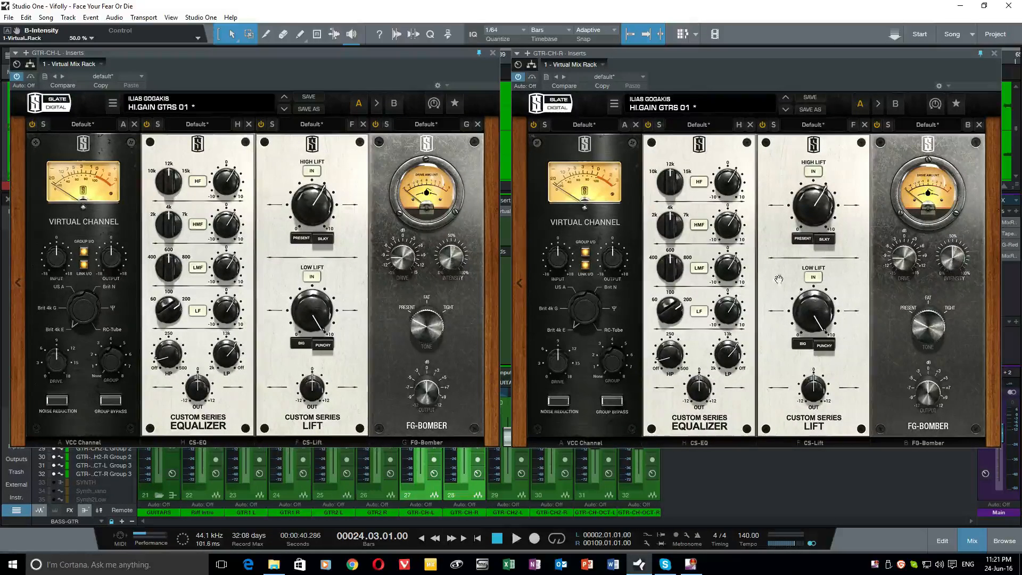
- Set the FG-Bomber's output gain to 2 dB in both guitar racks
left_click(428, 413)
type("2")
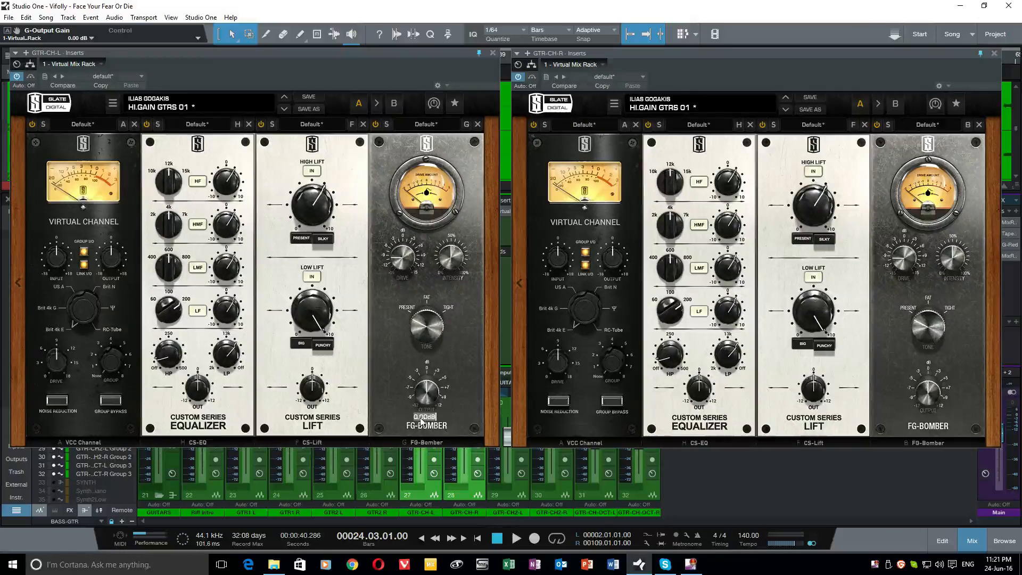
key("Return")
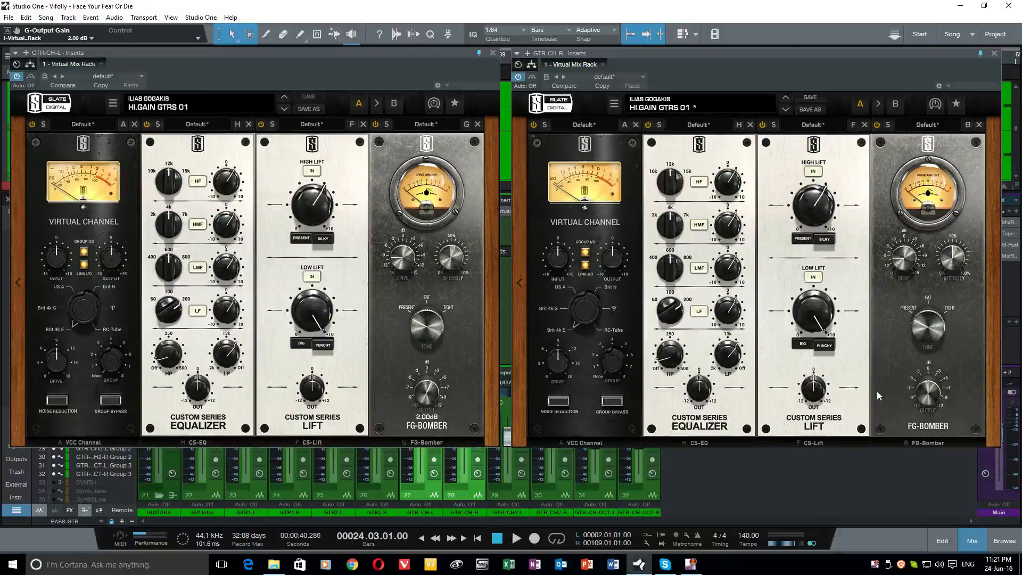
left_click(934, 423)
type("2")
key("Return")
- Audition the guitars with the full chains active and with both racks bypassed, then re-enable the racks
mouse_move(222, 269)
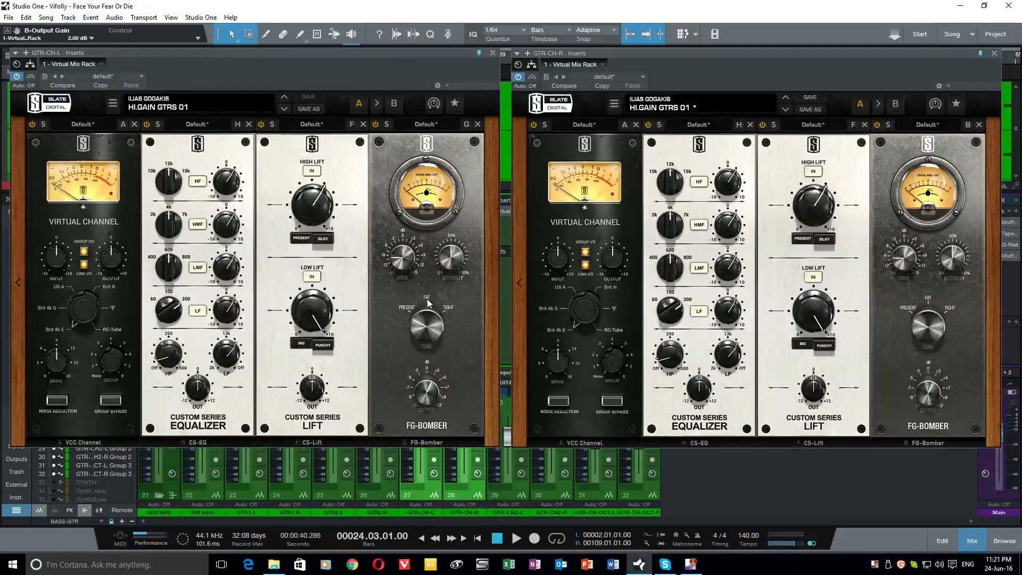
key("space")
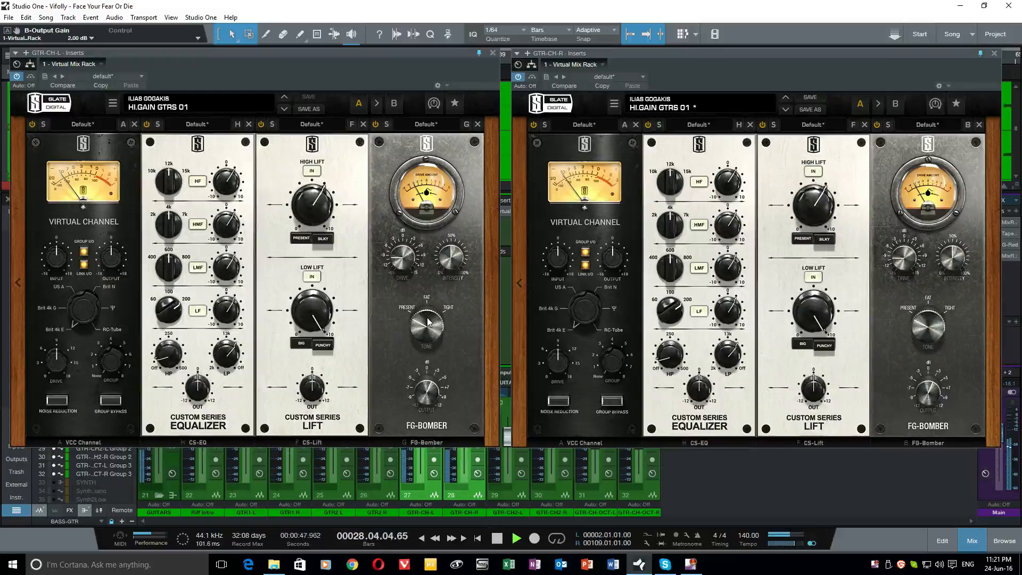
key("space")
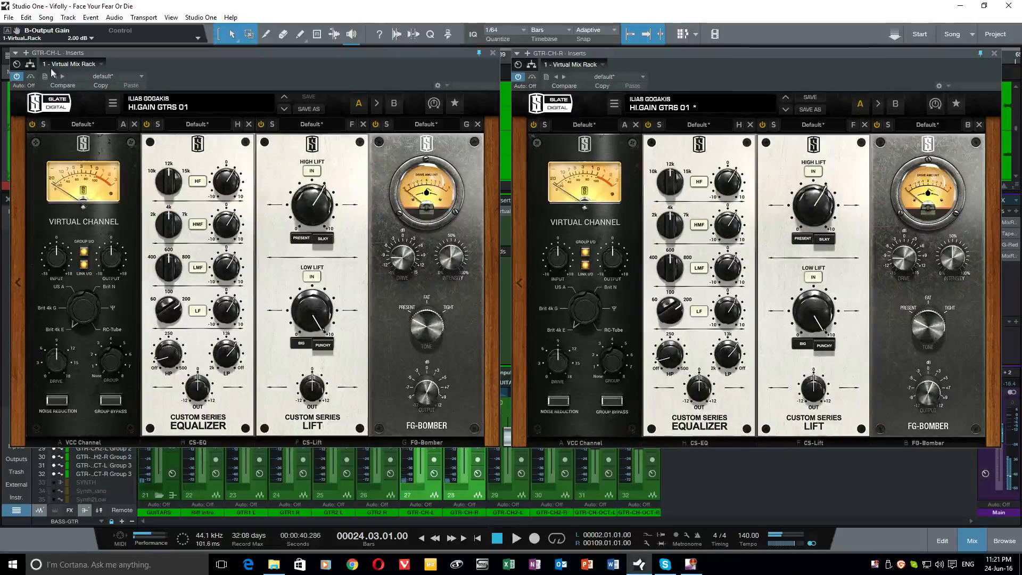
key("space")
left_click(520, 78)
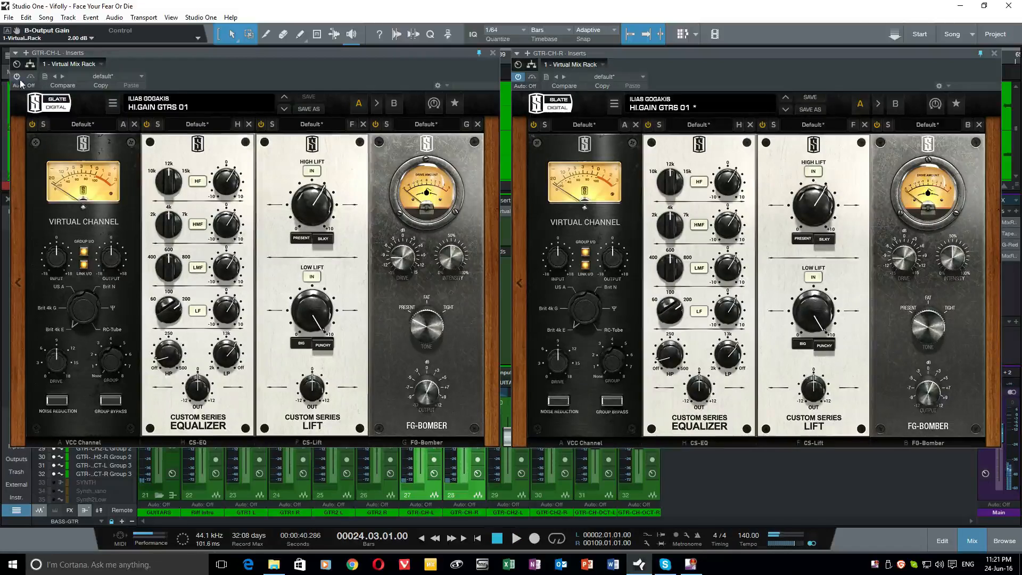
left_click(17, 77)
- Bypass only the FG-Bomber in both racks, keeping the Equalizer on, and start playback of the guitar section
left_click(146, 124)
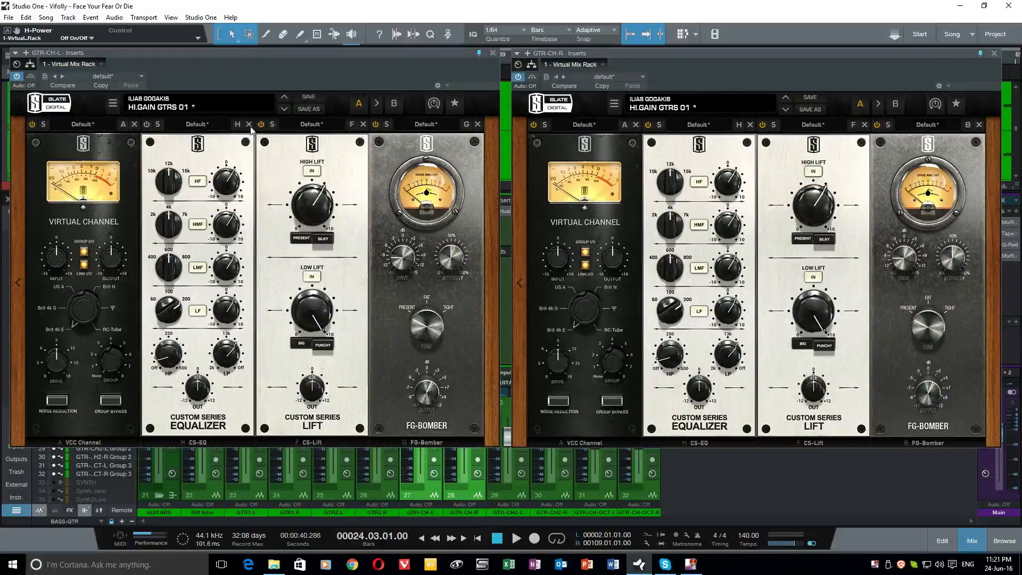
left_click(146, 124)
left_click(375, 124)
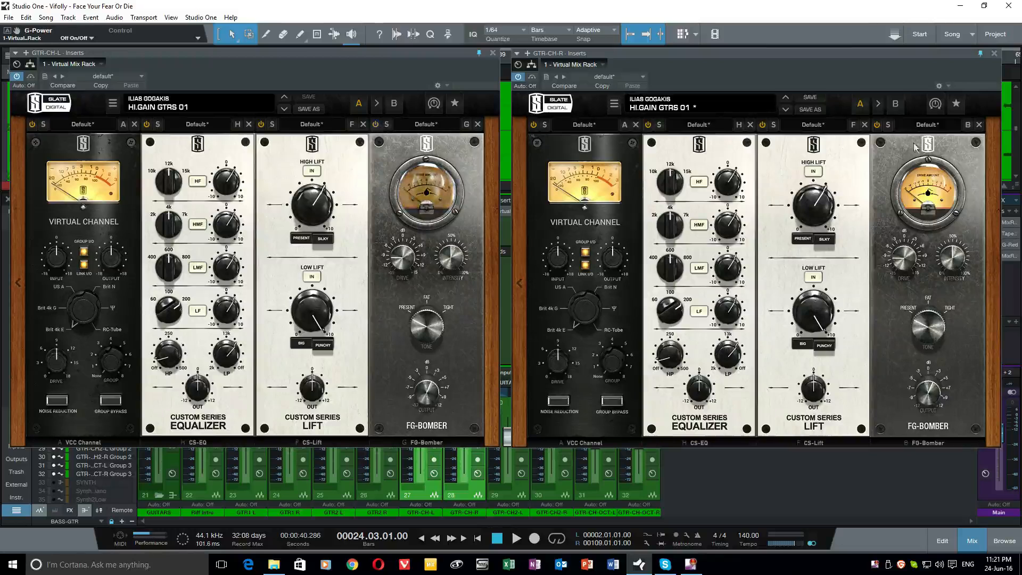
left_click(877, 125)
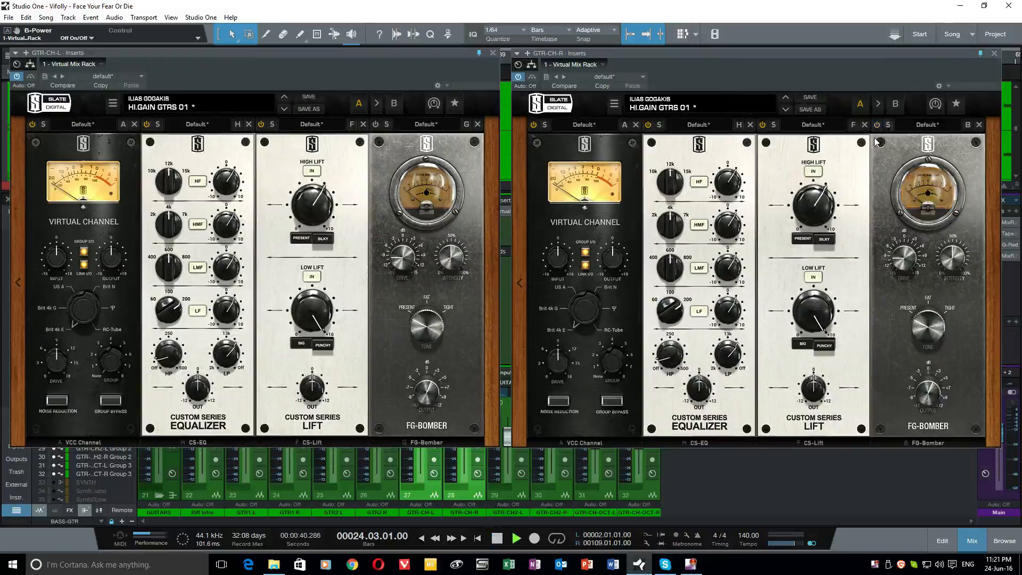
- Toggle the FG-Bomber in both racks during playback to compare the sound, leave it on in both, and stop playback
left_click(378, 142)
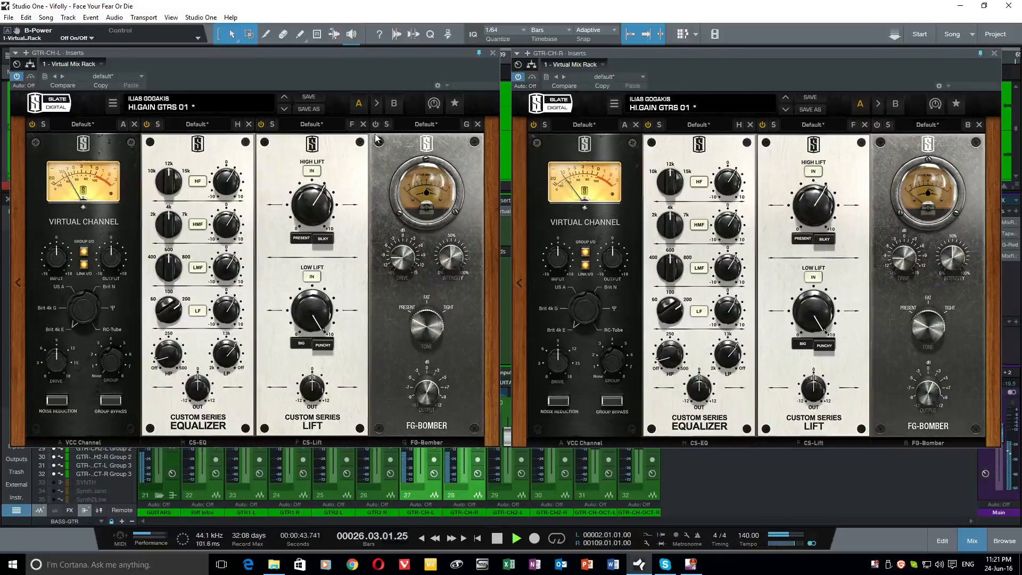
left_click(877, 125)
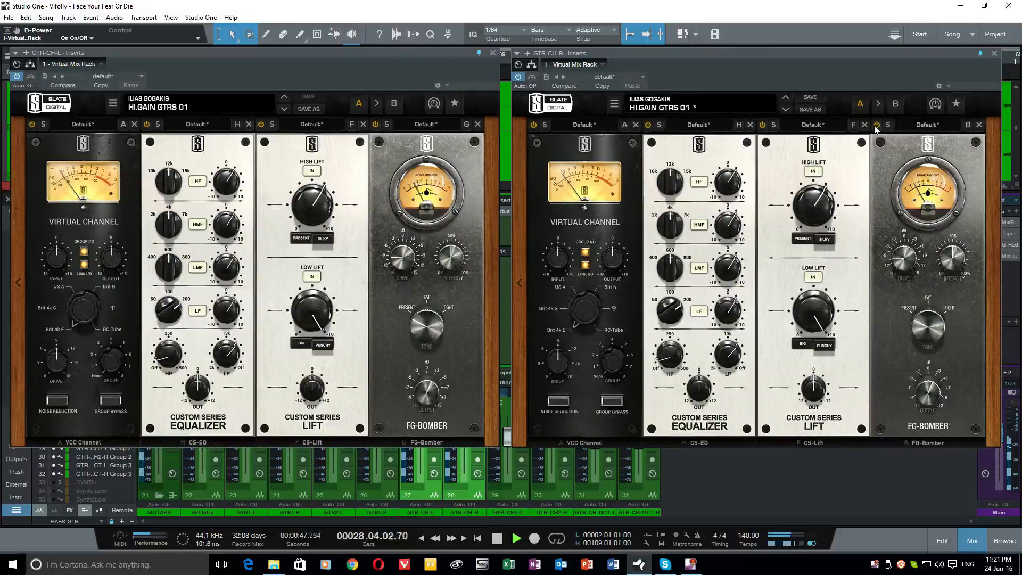
left_click(376, 125)
left_click(375, 126)
left_click(878, 126)
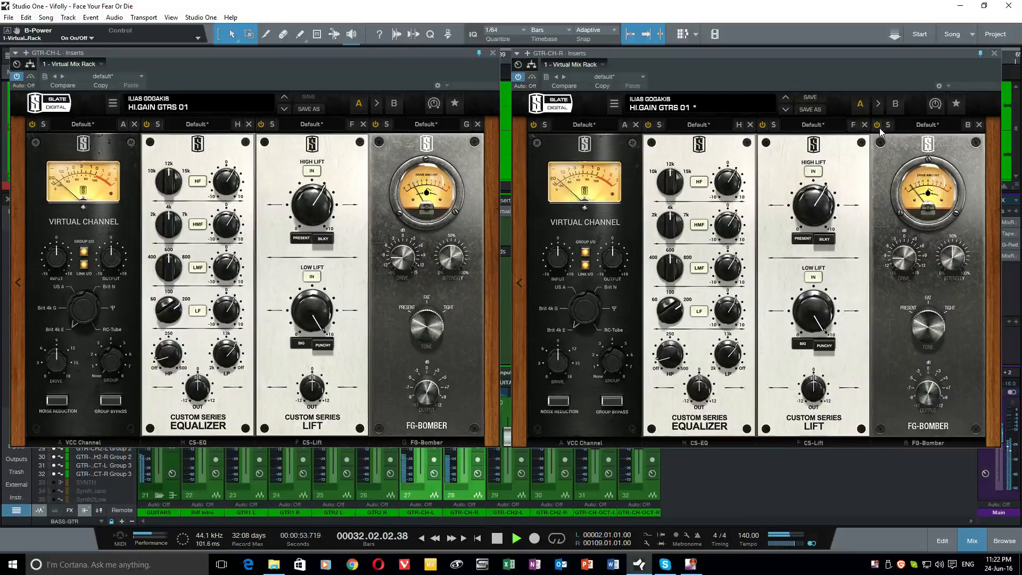
key("space")
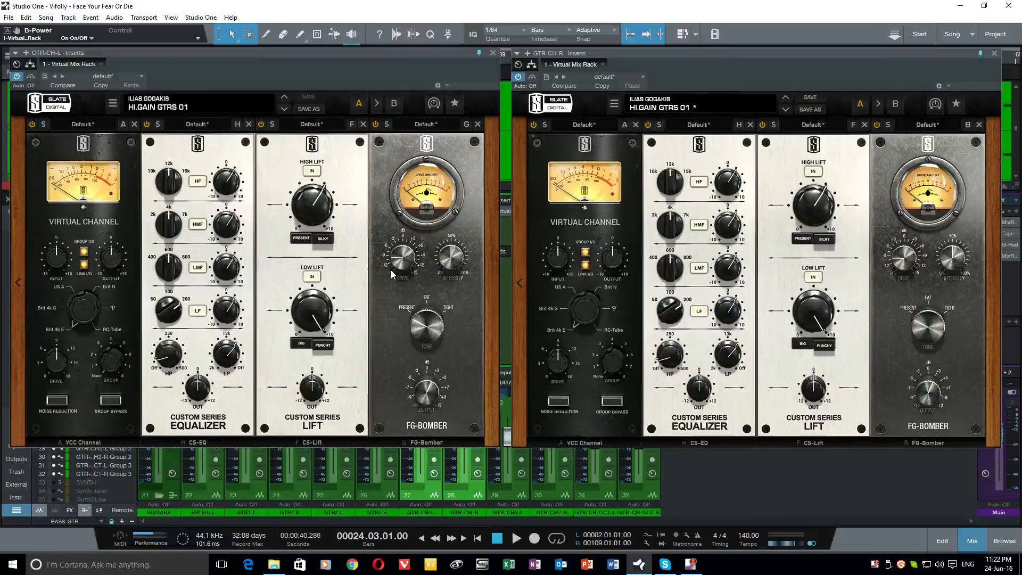
- Audition the guitars while bypassing and re-enabling both Virtual Mix Racks, stop playback, and close both rack windows
key("space")
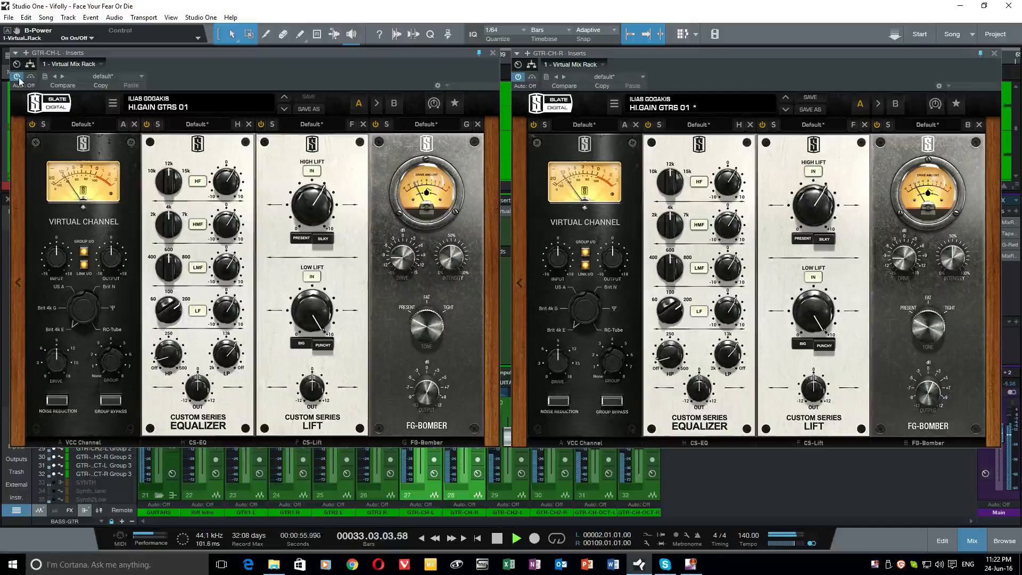
left_click(515, 79)
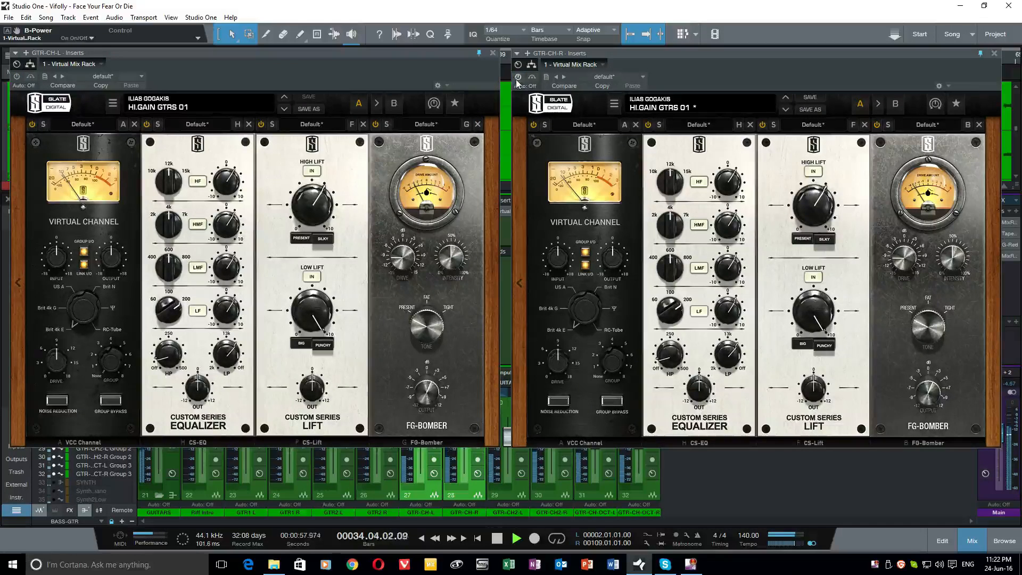
left_click(18, 77)
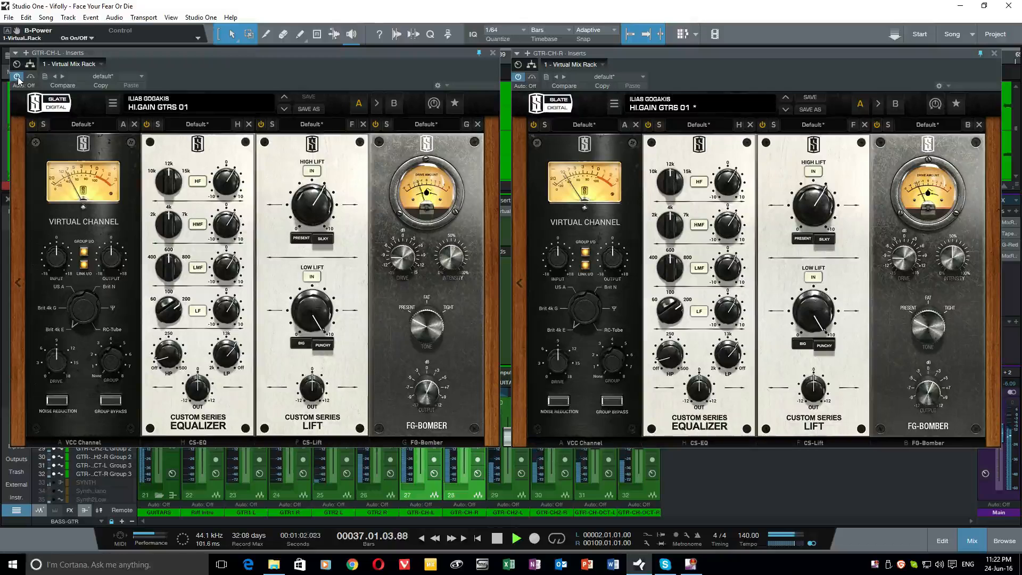
key("space")
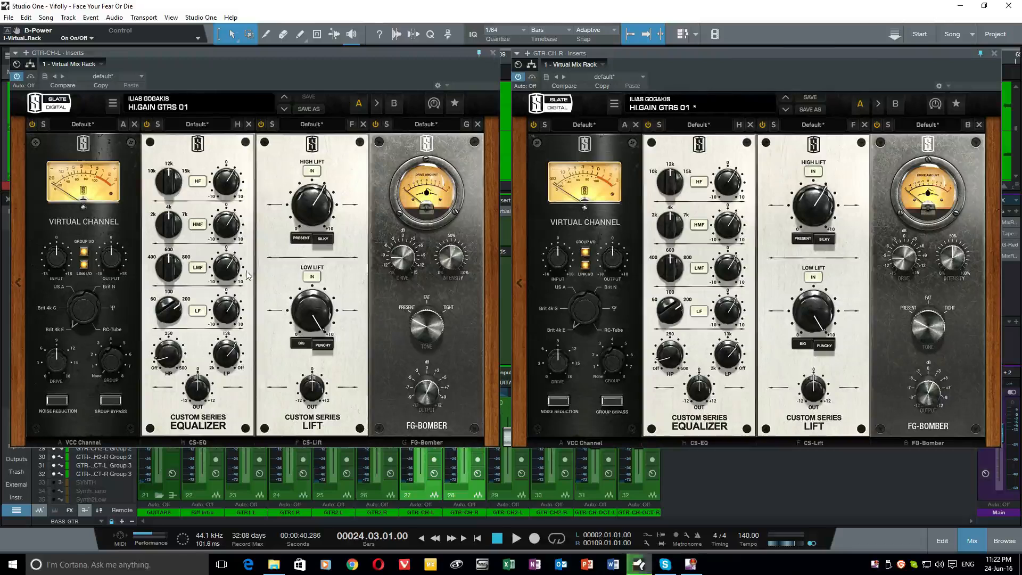
left_click(494, 54)
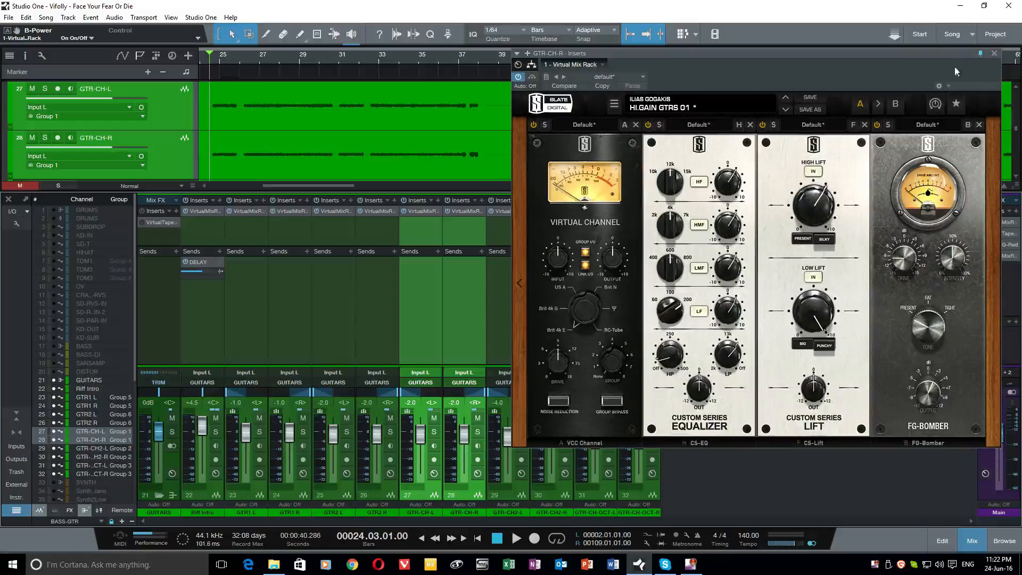
left_click(994, 53)
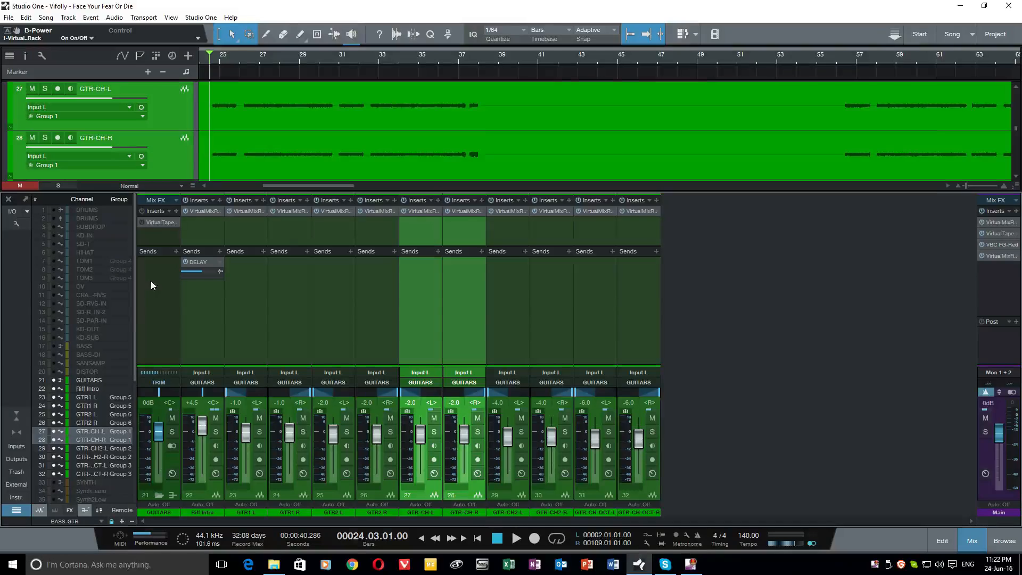
- Activate the GUITARS bus inserts with Virtual Tape Machines open, and reset its input gain to 0 dB
left_click(159, 224)
left_click(142, 212)
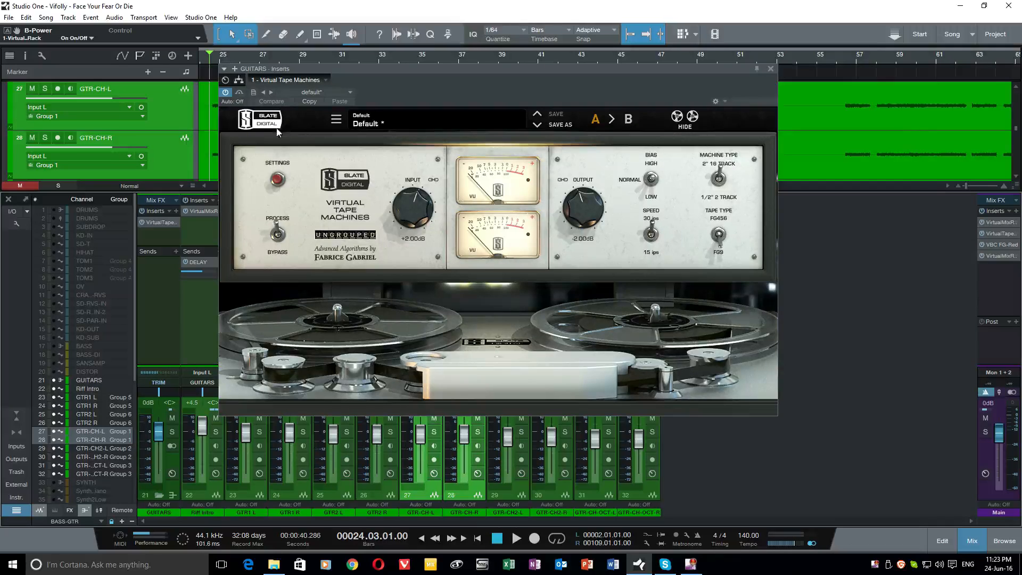
double_click(412, 215)
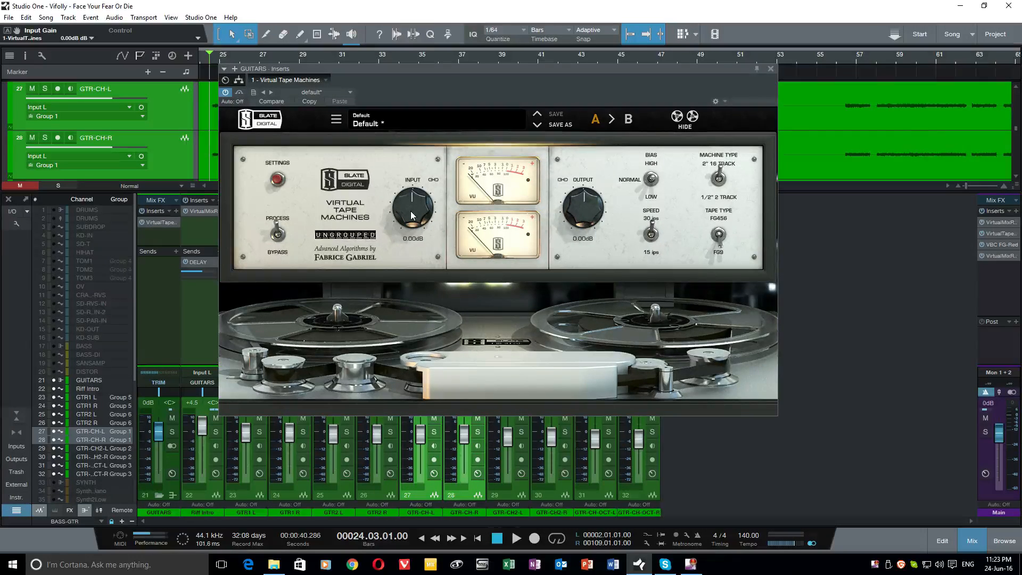
- Play the guitar section and switch Virtual Tape Machines between process and bypass to compare the sound, leaving it processing
key("space")
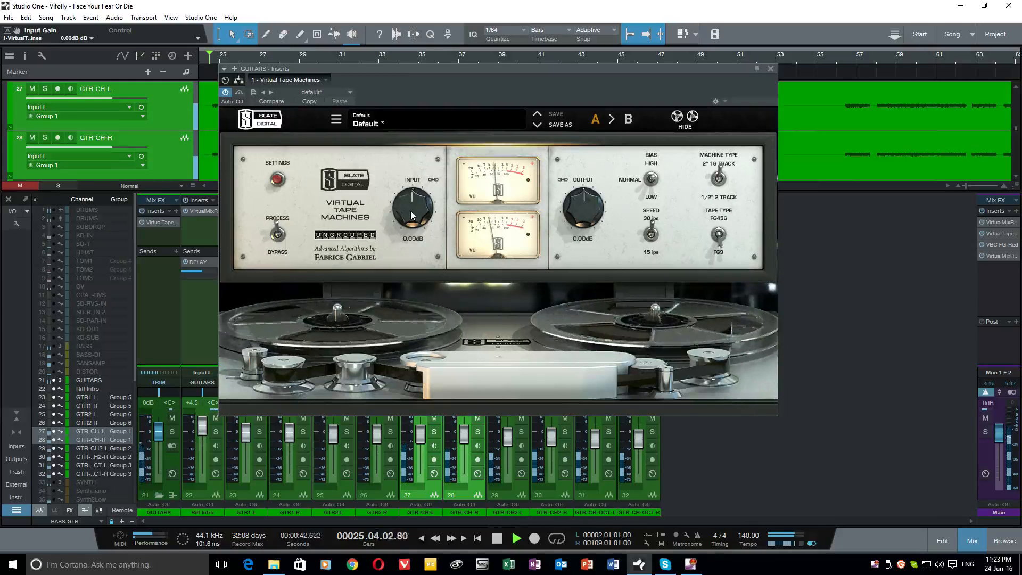
left_click(277, 237)
left_click(277, 237)
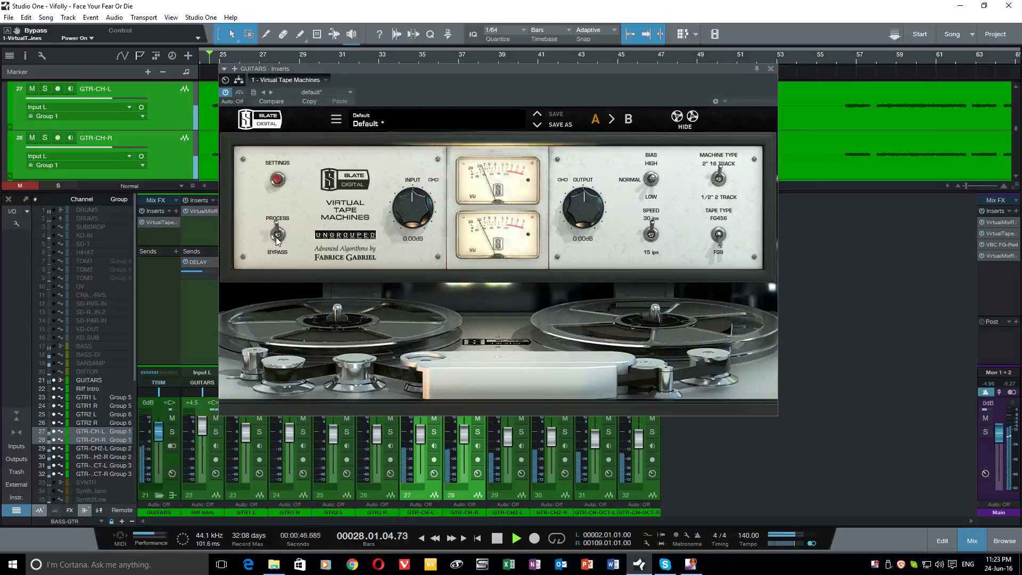
left_click(277, 237)
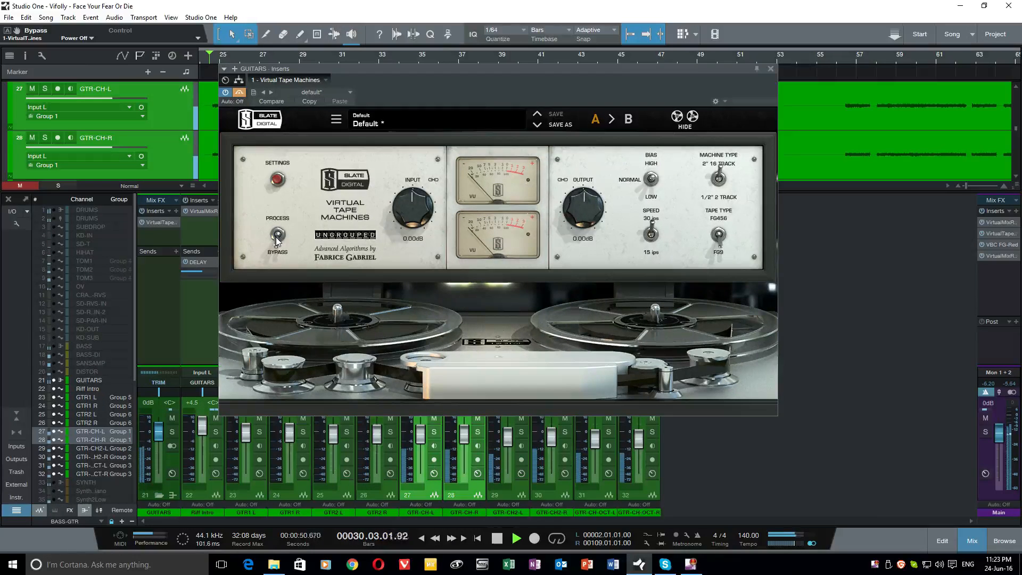
left_click(276, 237)
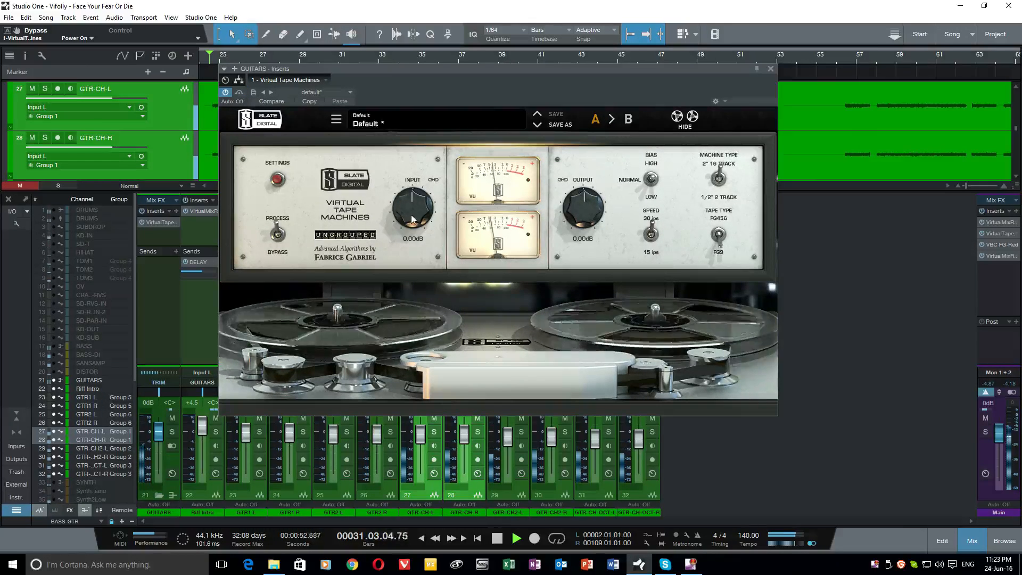
- Set the Virtual Tape Machines input gain on the GUITARS bus to +2 dB, stop playback and close the plug-in
left_click_drag(413, 218, 414, 212)
key("space")
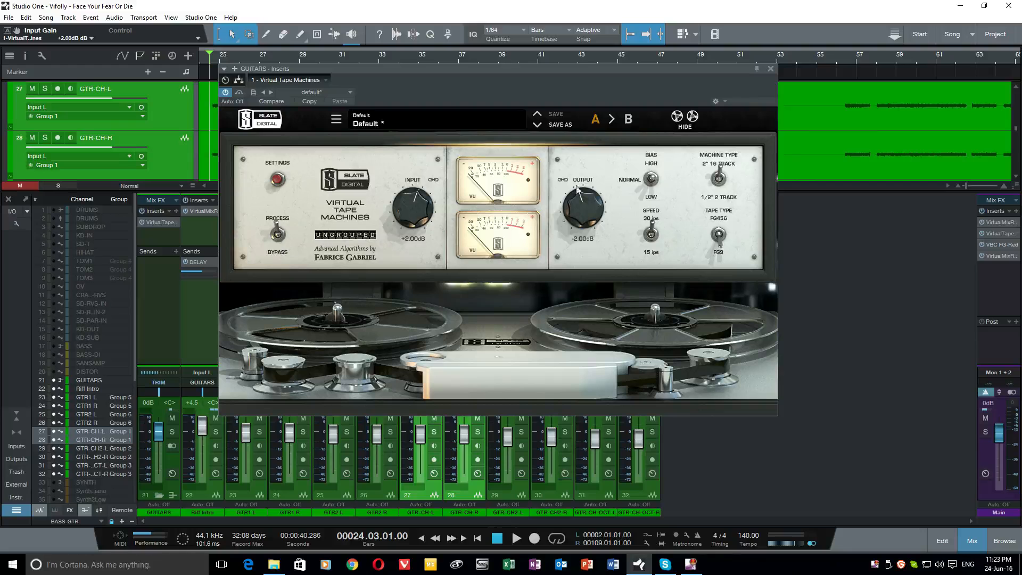
left_click(770, 70)
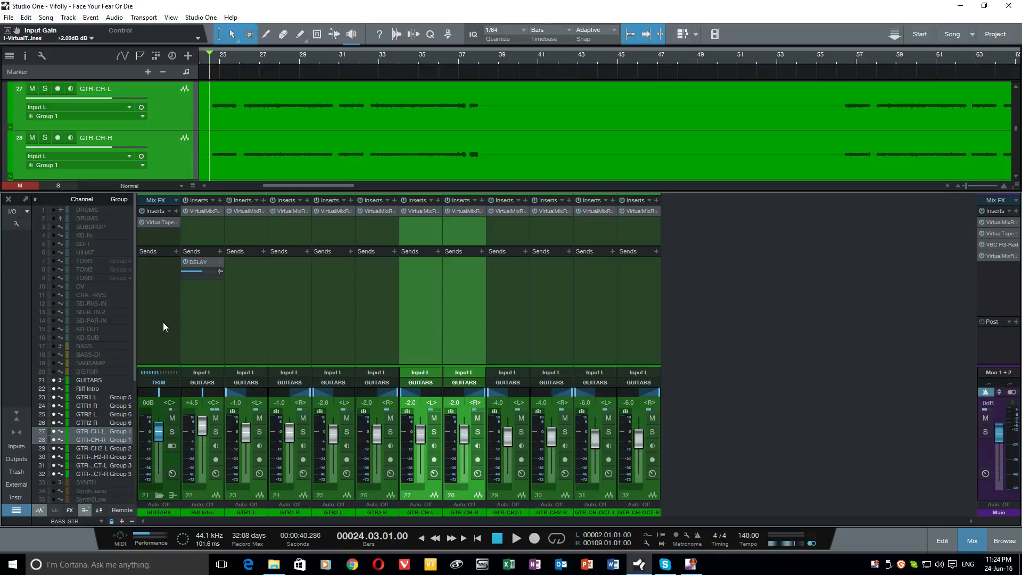
- Open the Virtual Mix Rack on the GTR-CH-L channel
left_click(424, 212)
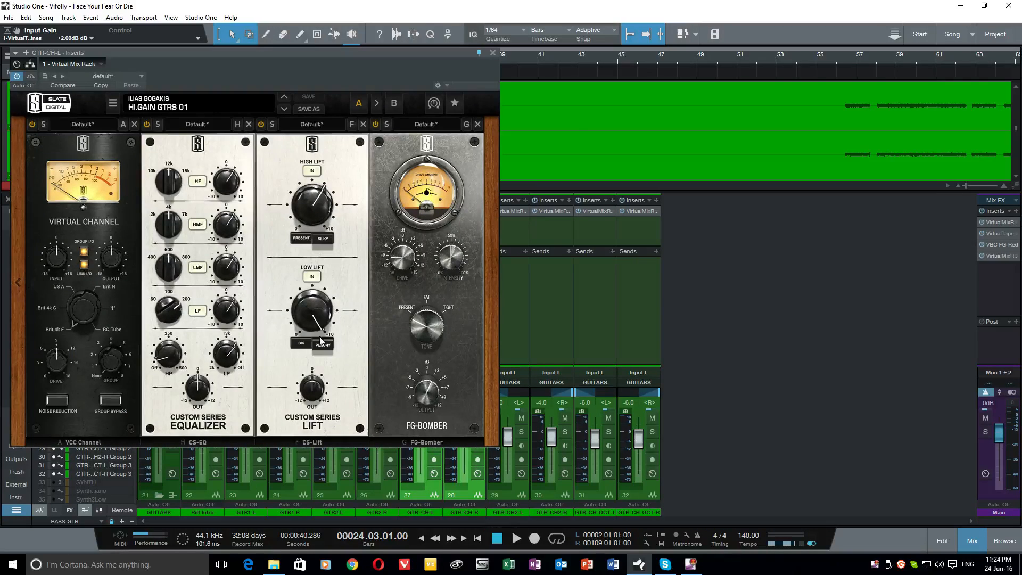